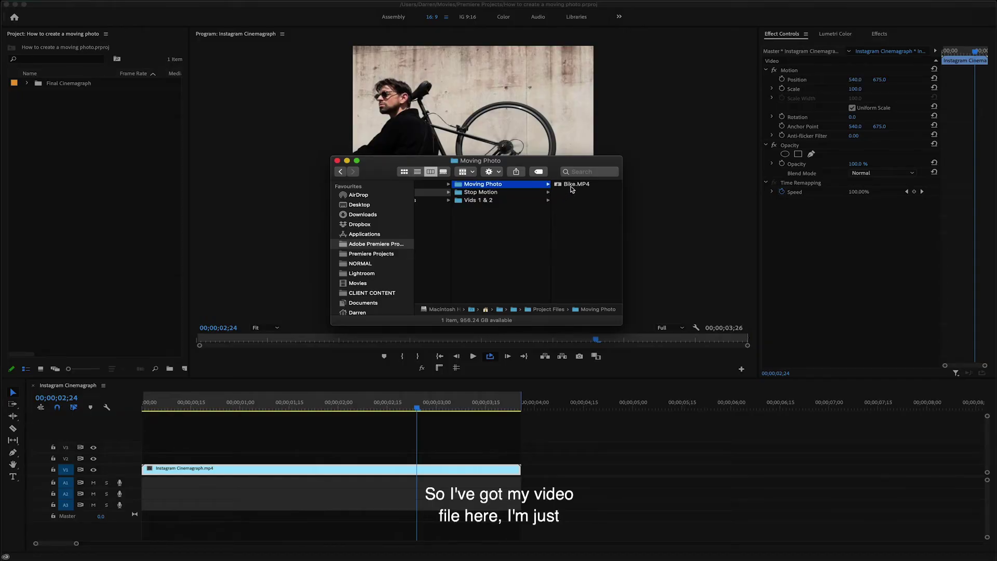
Step: Import Bike.MP4 and drop it on the empty timeline to create the Bike sequence
left_click_drag(572, 189, 51, 138)
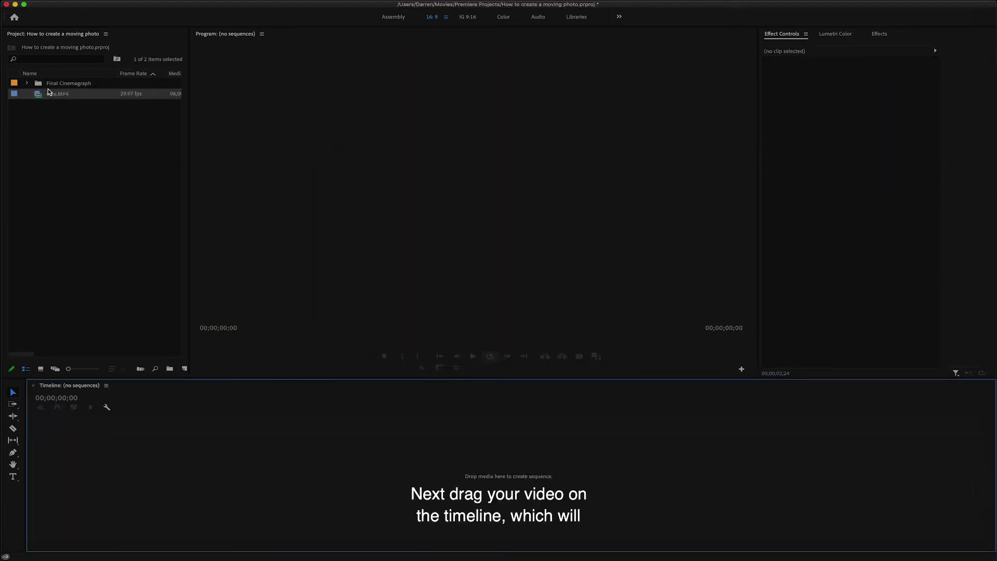
left_click_drag(40, 96, 98, 197)
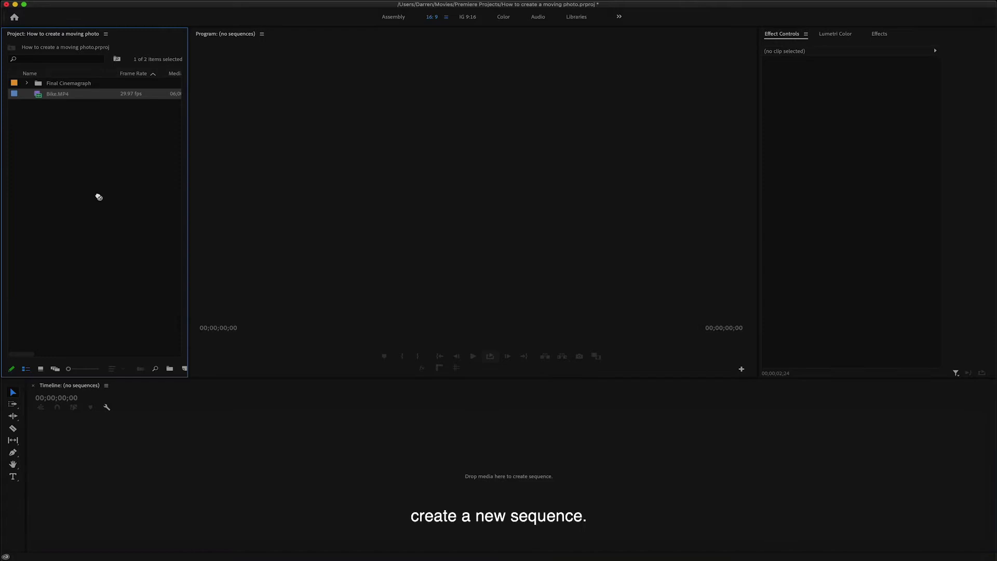
left_click_drag(338, 521, 465, 473)
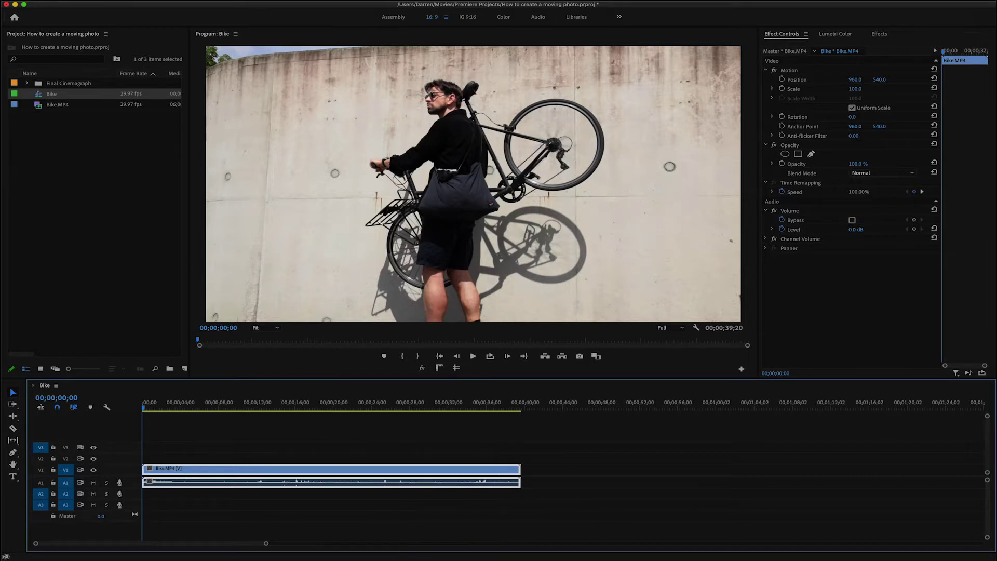
Step: In Sequence Settings, set the frame size to 1080 horizontal by 1350 vertical
left_click(158, 2)
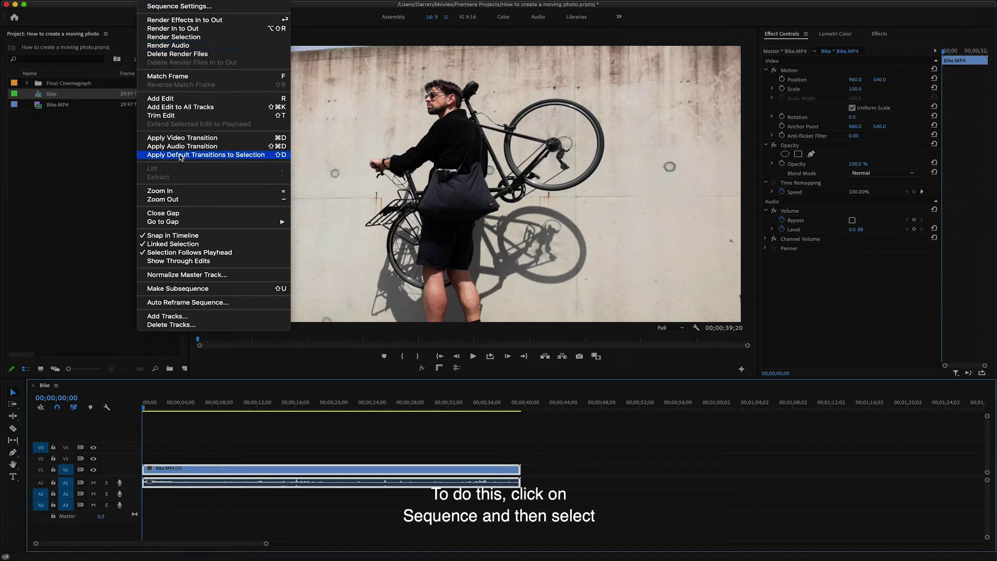
left_click(156, 6)
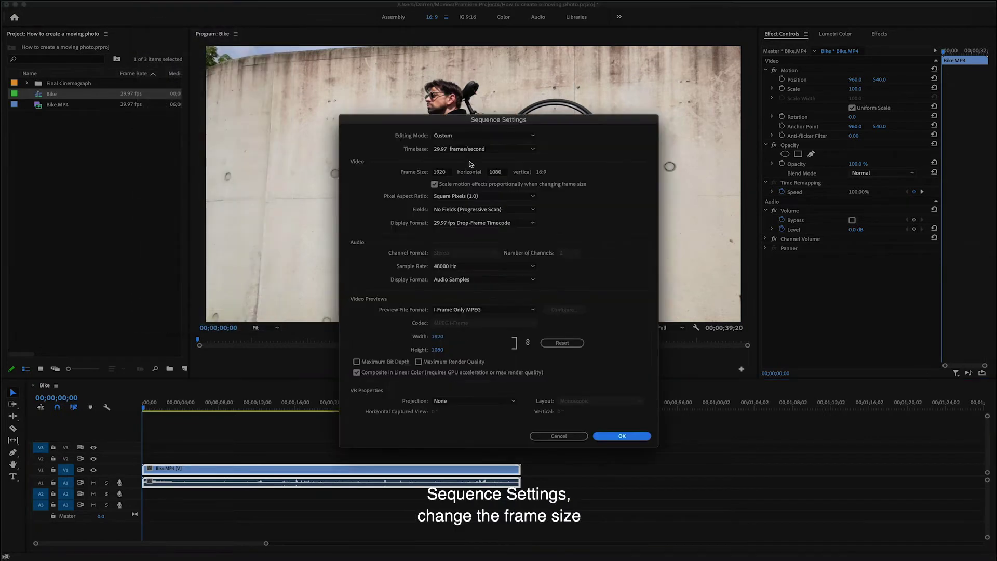
left_click(449, 172)
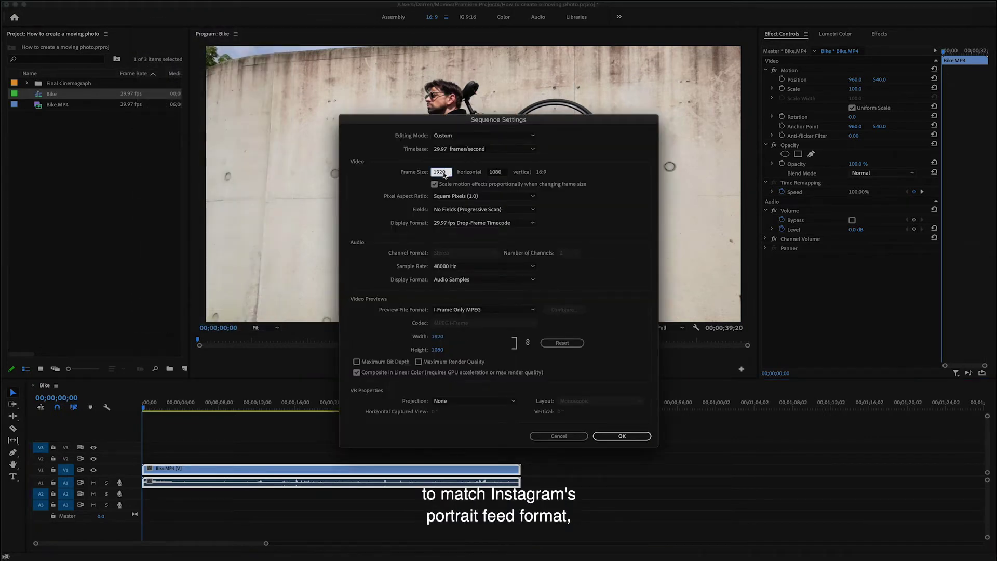
left_click_drag(444, 175, 410, 173)
type("1080")
key("Tab")
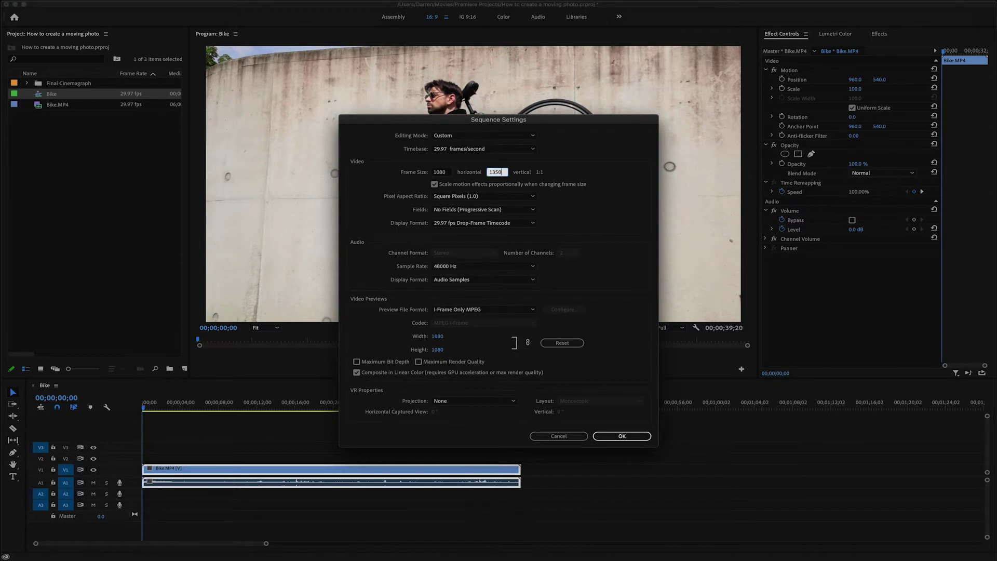
left_click(635, 434)
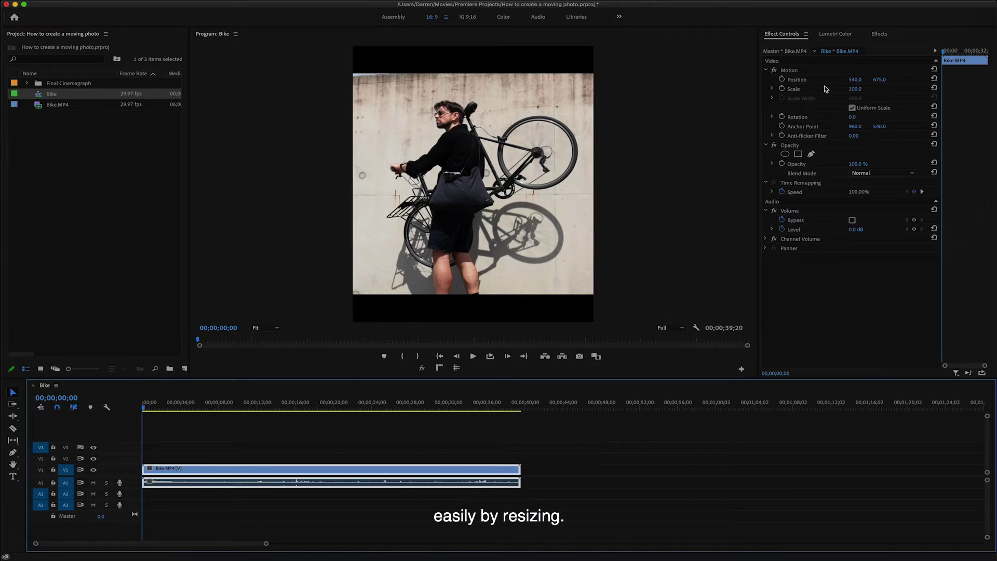
Step: In the Motion controls, set Scale to 125 and Position X to 339
left_click_drag(857, 91, 862, 90)
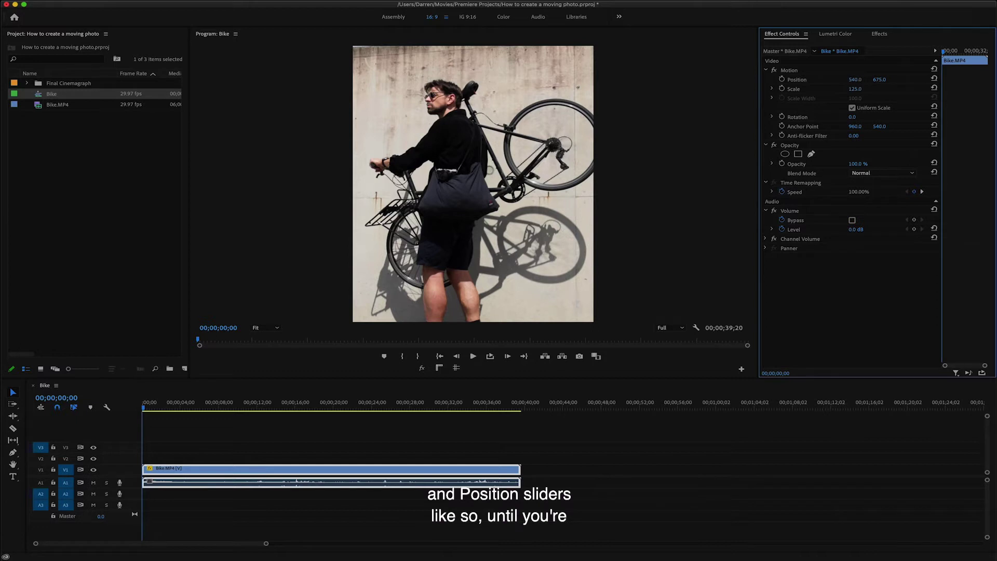
left_click_drag(855, 80, 831, 80)
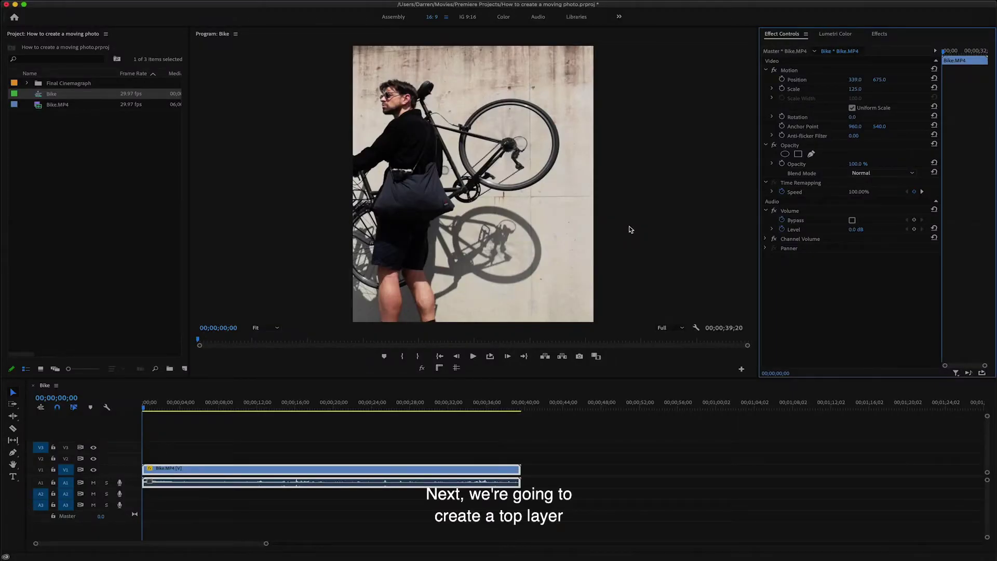
Step: Alt-drag a copy of the bike clip onto V2, select it, and move the playhead to 18 seconds
left_click(249, 457)
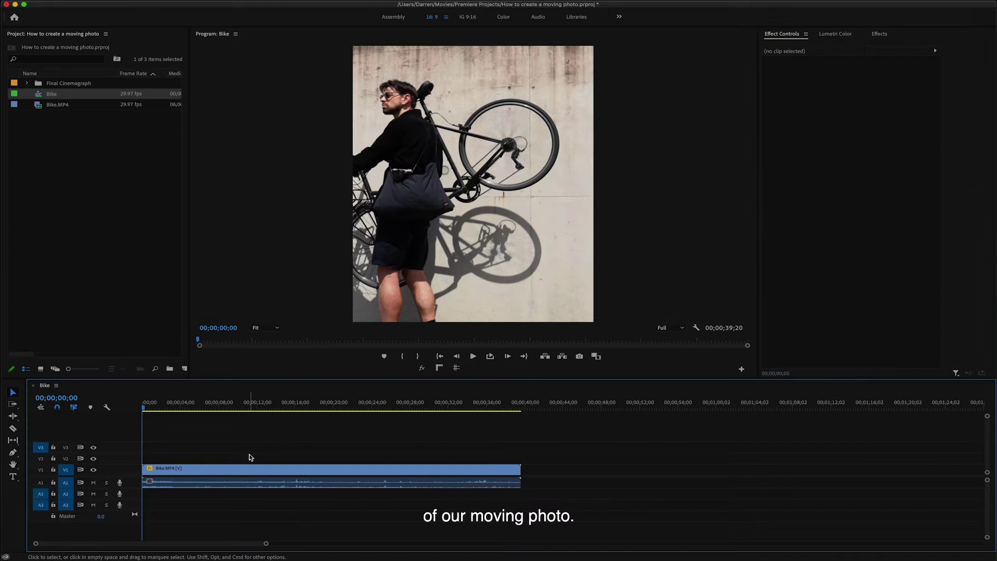
left_click(248, 469)
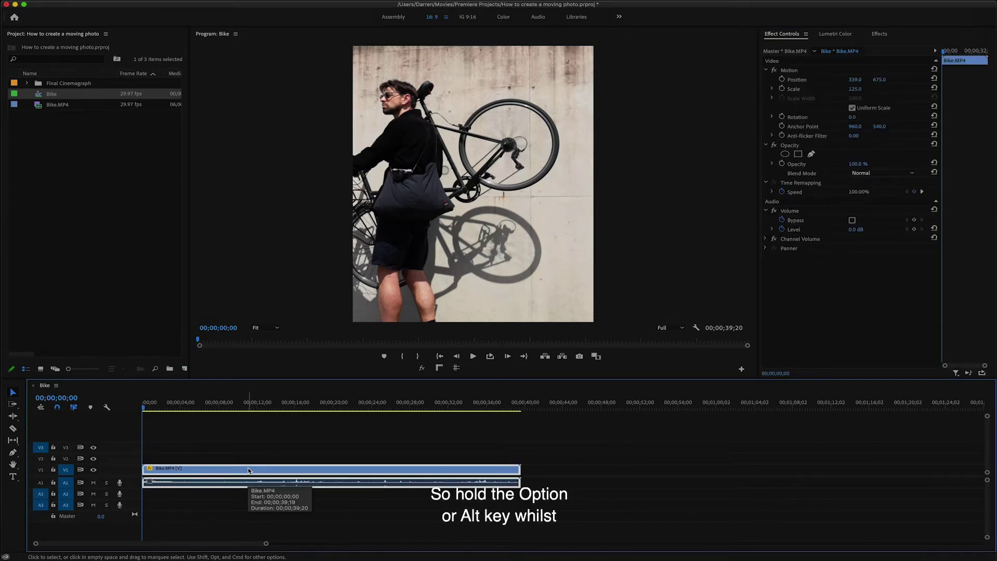
left_click_drag(248, 469, 249, 460)
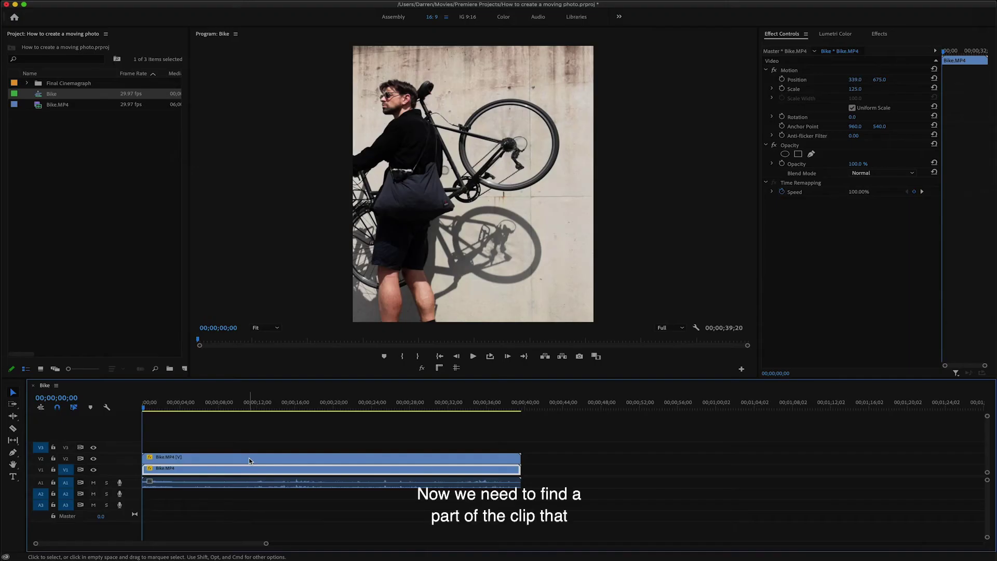
left_click(248, 457)
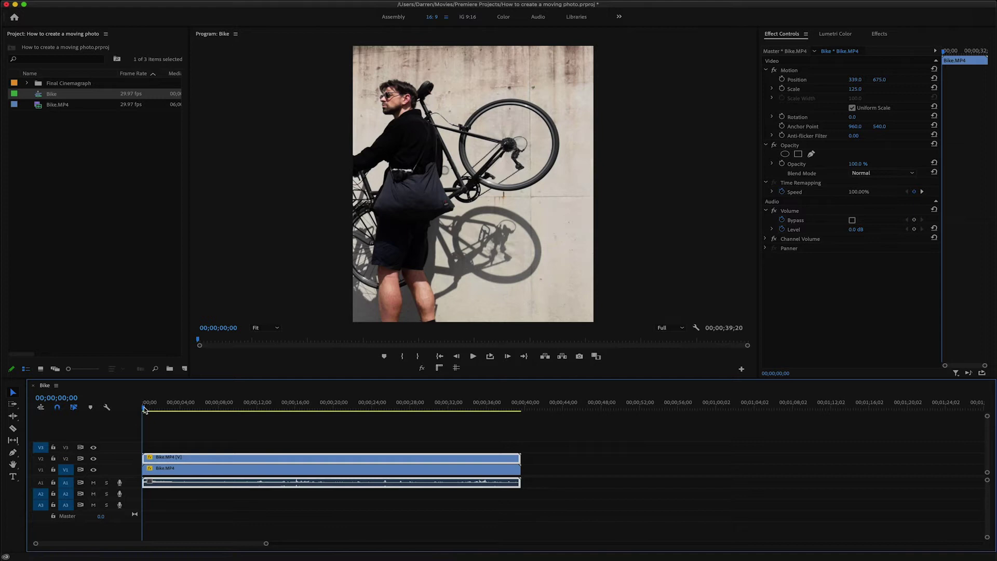
left_click_drag(145, 410, 315, 412)
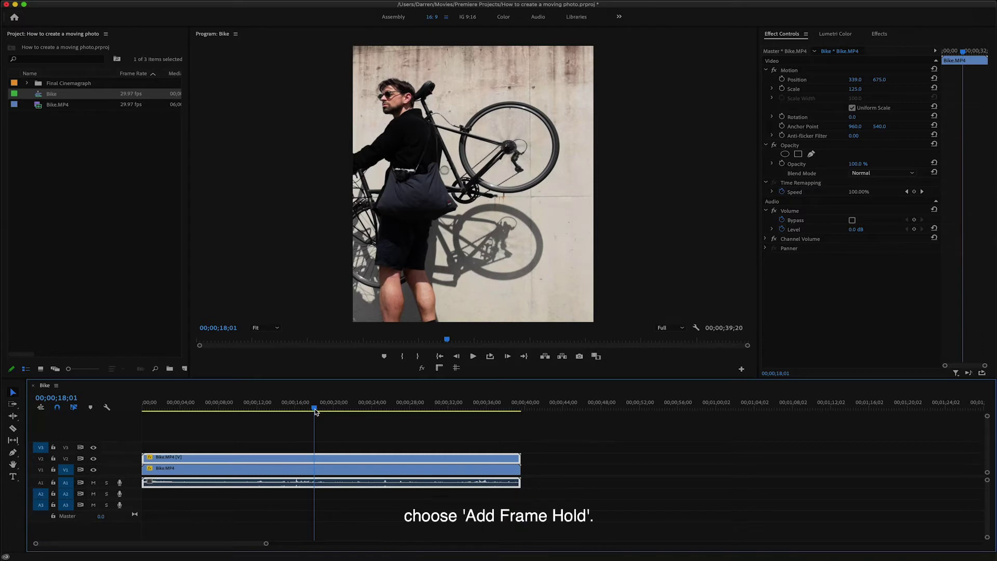
Step: Add a Frame Hold to the V2 clip at the playhead, then select the held clip
right_click(322, 462)
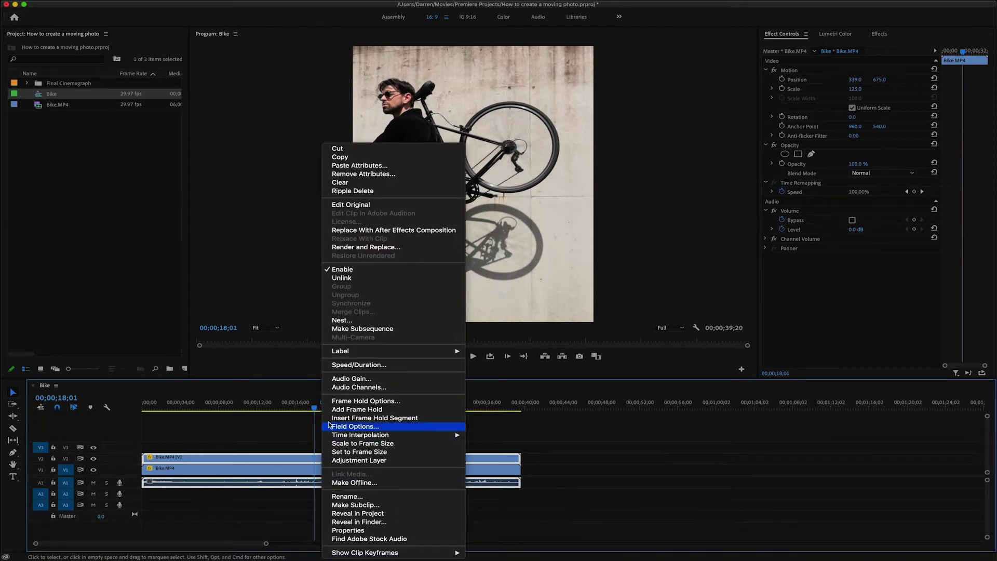
left_click(349, 410)
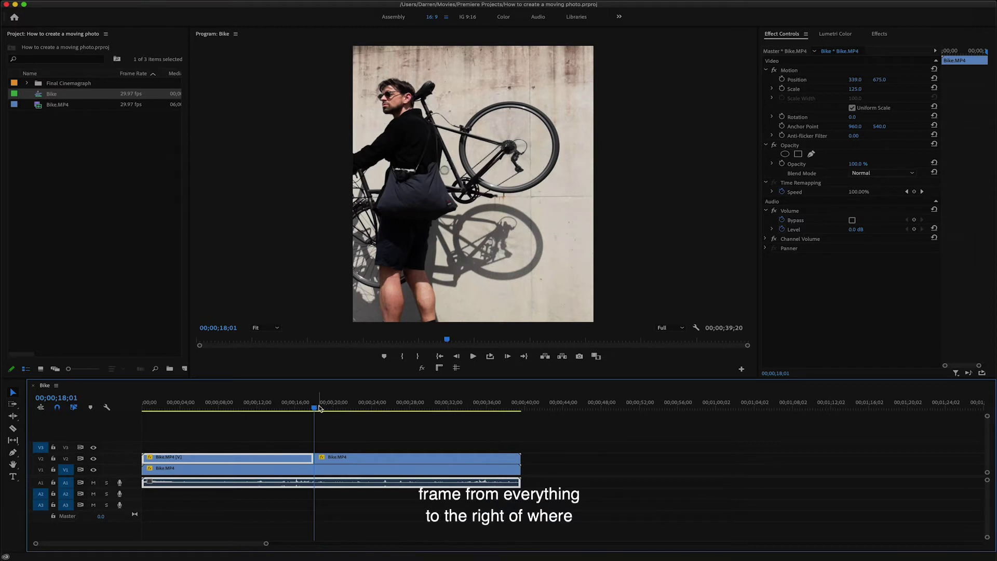
left_click(363, 470)
mouse_move(317, 408)
left_mouse_down()
mouse_move(485, 408)
mouse_move(149, 408)
mouse_move(356, 408)
mouse_move(322, 408)
left_mouse_up()
left_click(268, 458)
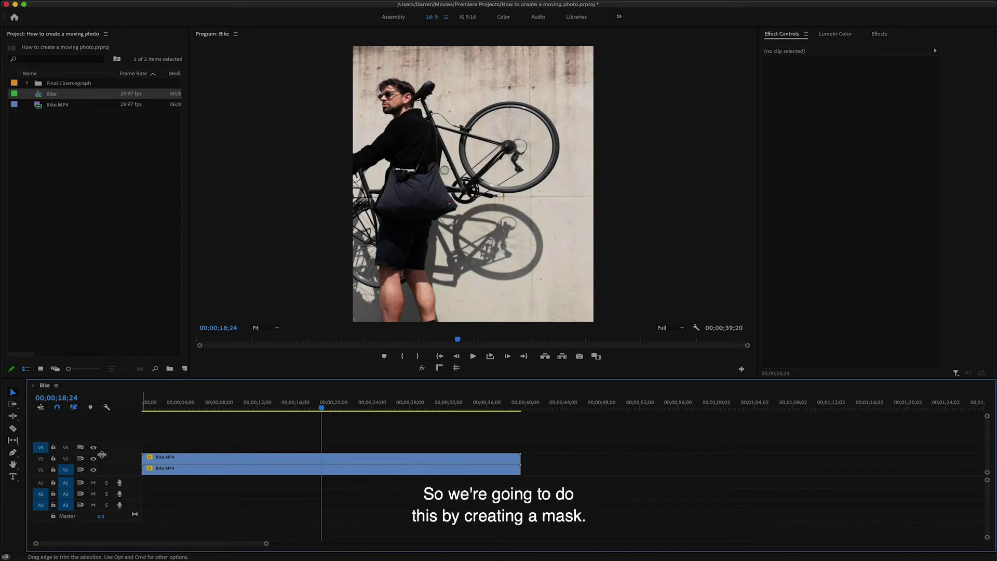
Step: On the top still clip, start a pen mask with points along the shadow's top edge
left_click(341, 458)
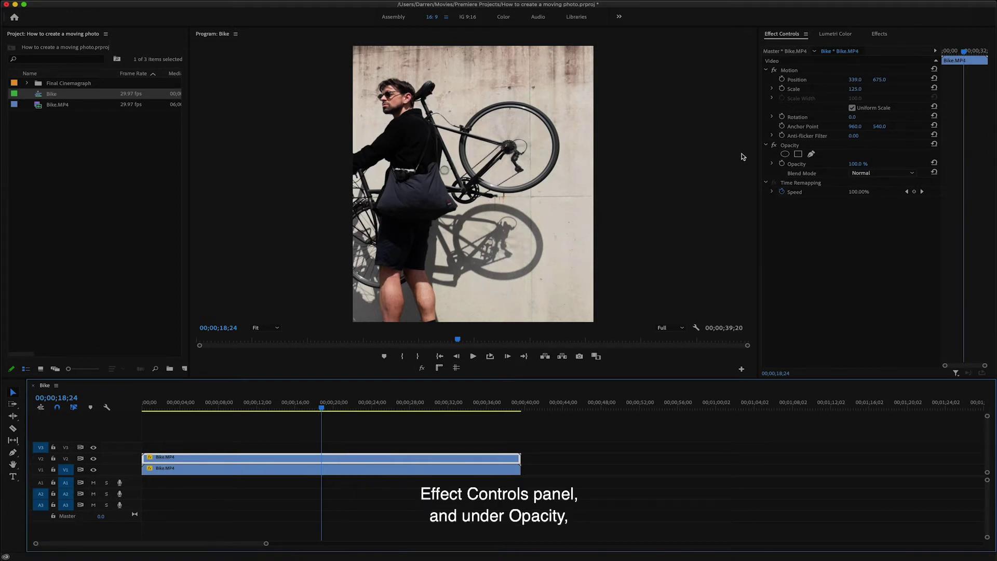
left_click(811, 154)
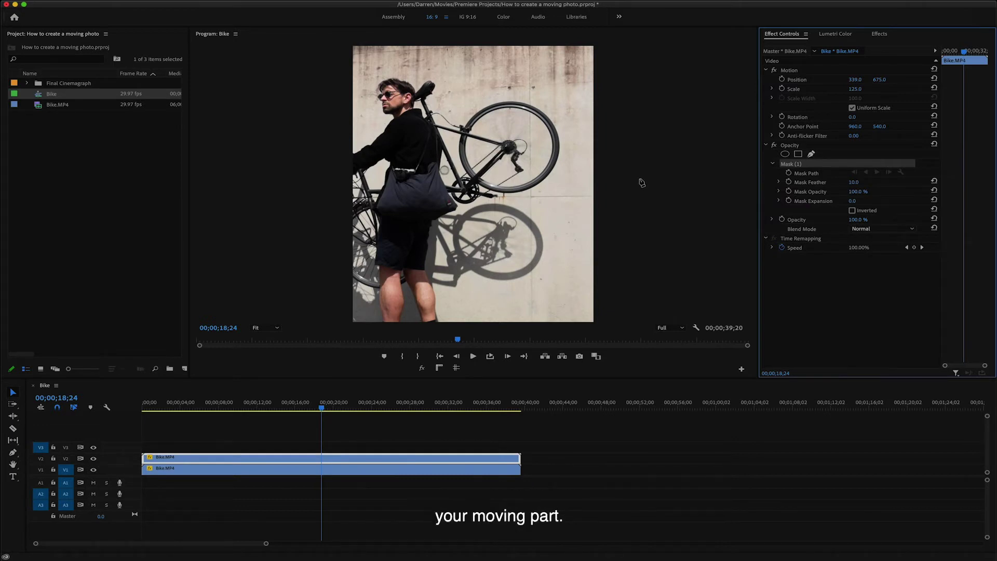
left_click(522, 208)
left_click(490, 200)
left_click(463, 208)
left_click(452, 213)
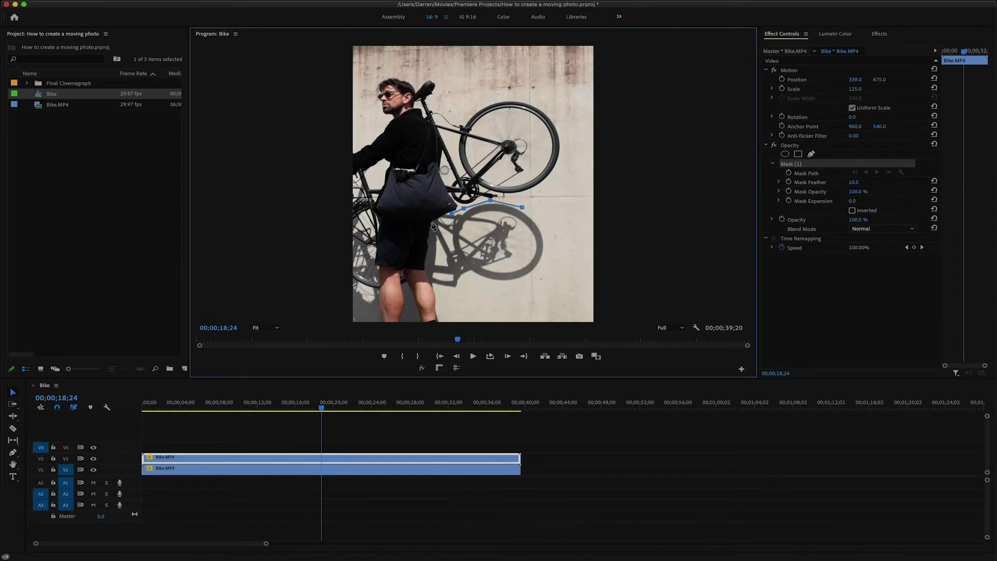
left_click(434, 222)
Step: Close the mask around the bike shadow and set it to Inverted
left_click(425, 268)
left_click(435, 292)
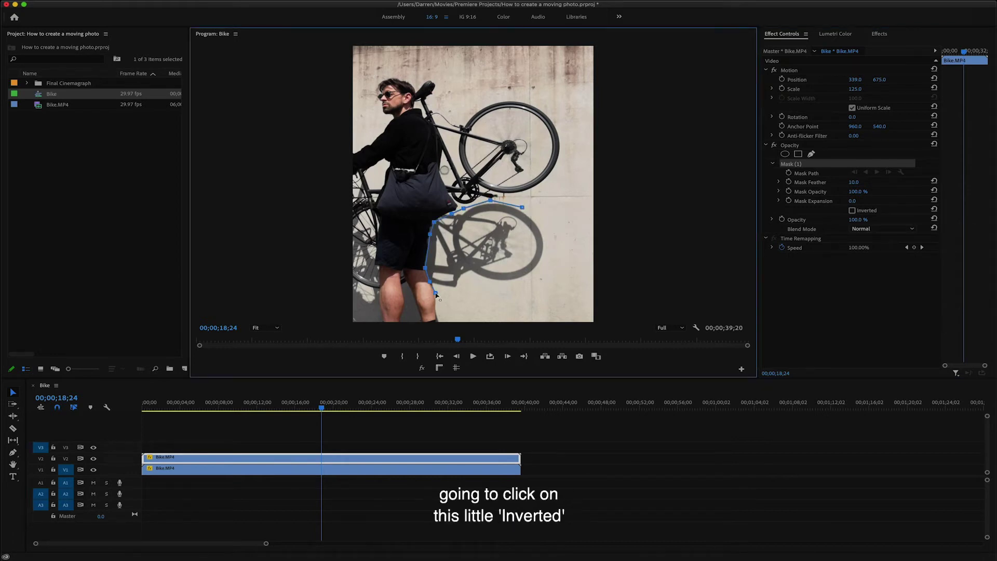
left_click(490, 286)
left_click(545, 277)
left_click(549, 220)
left_click(521, 207)
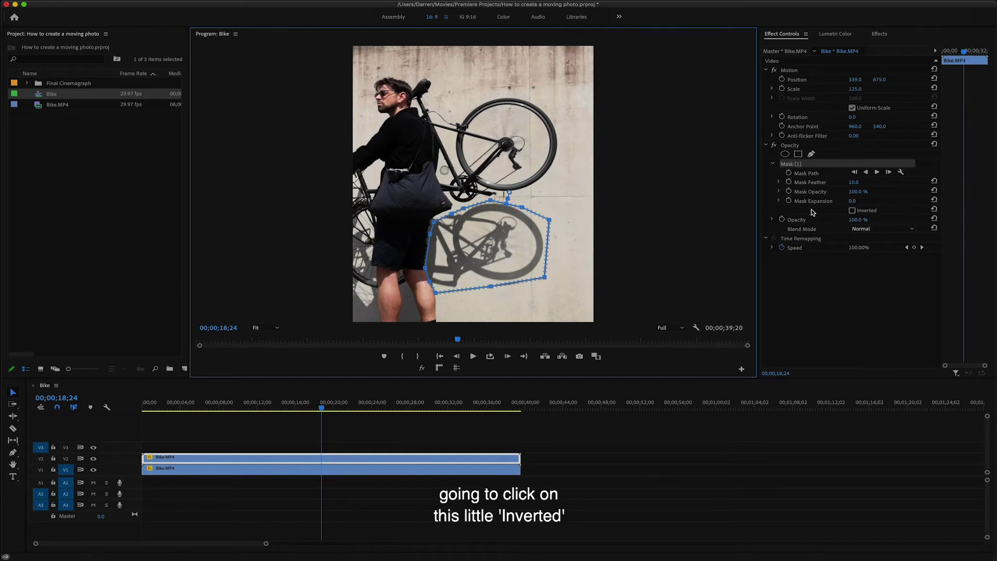
left_click(852, 211)
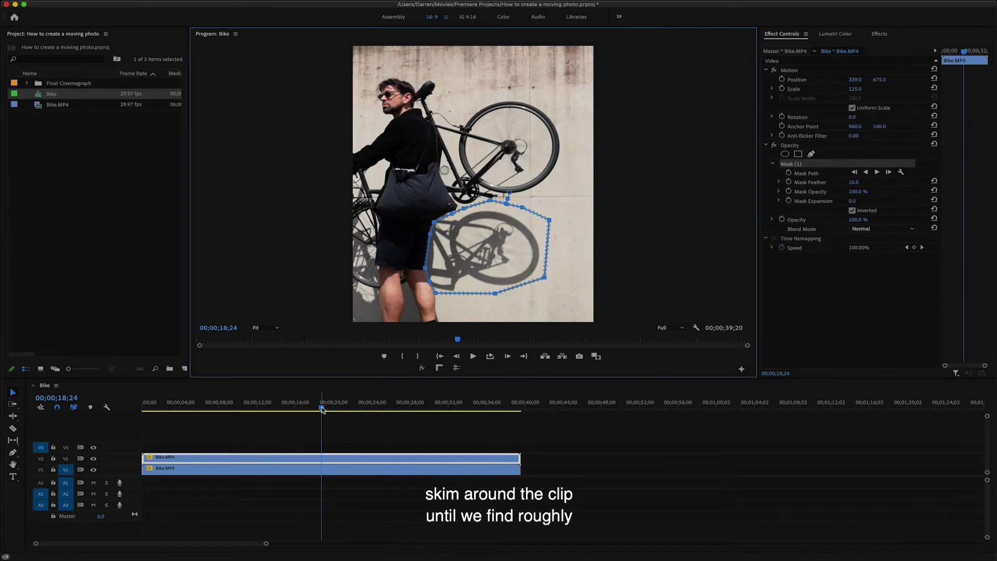
Step: Mark in at 24;01 and out at 27;03, enable Loop Playback, and play the range
left_click_drag(322, 409, 372, 437)
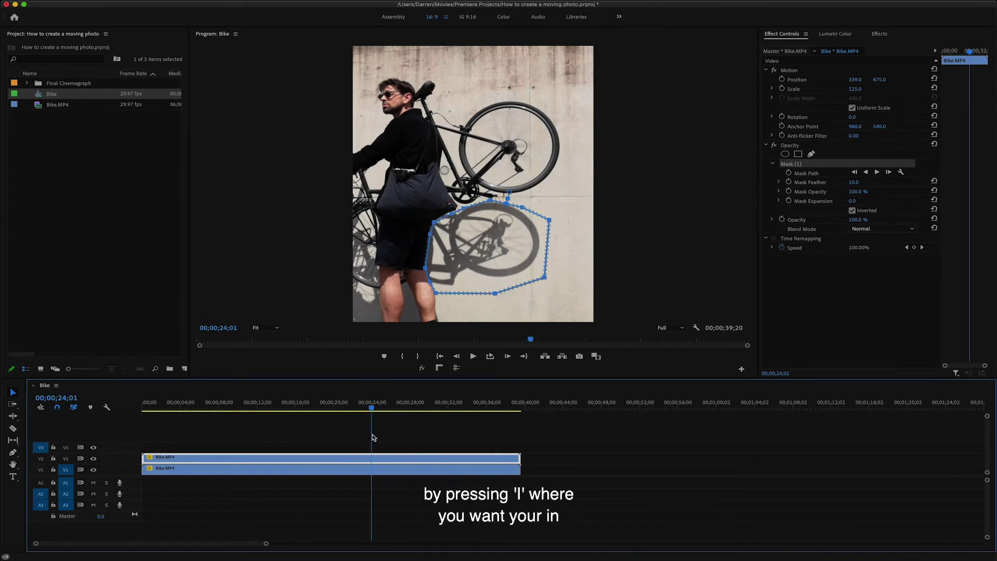
key("i")
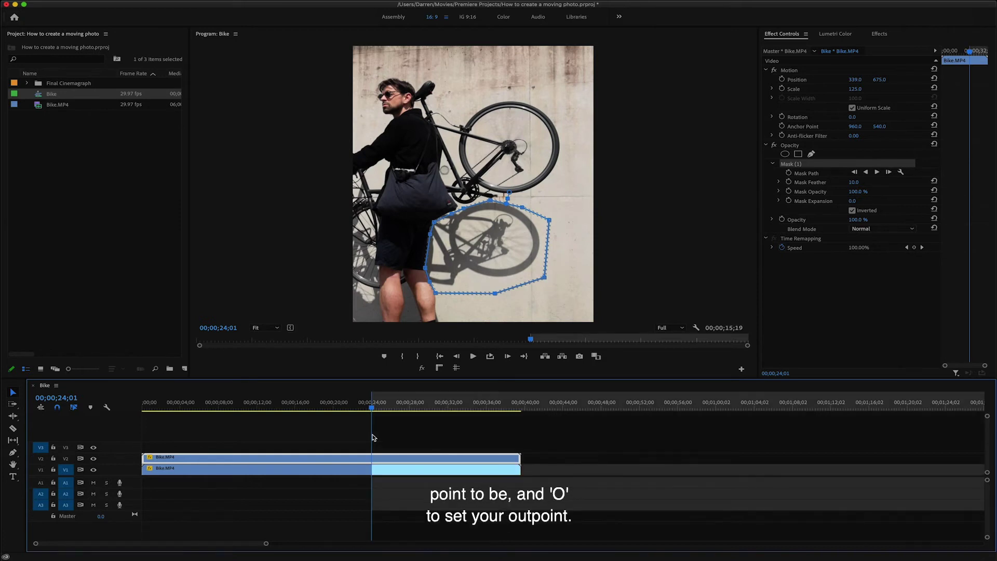
left_click_drag(372, 408, 402, 408)
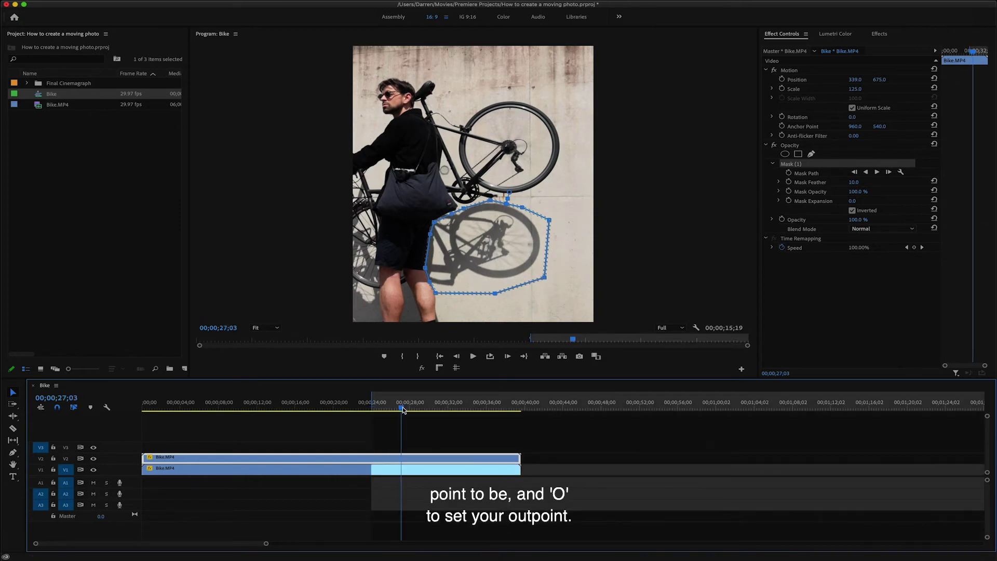
key("o")
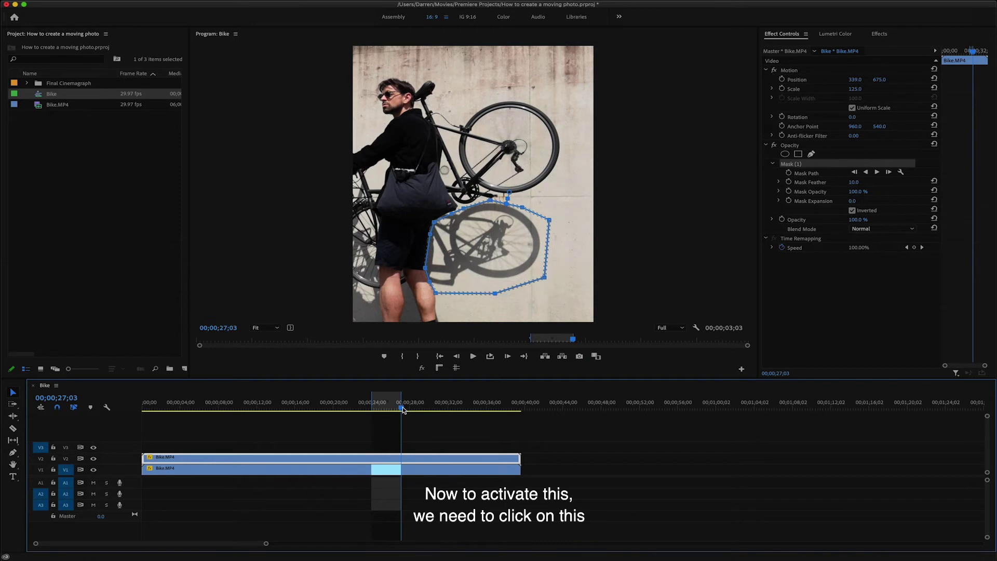
left_click(490, 357)
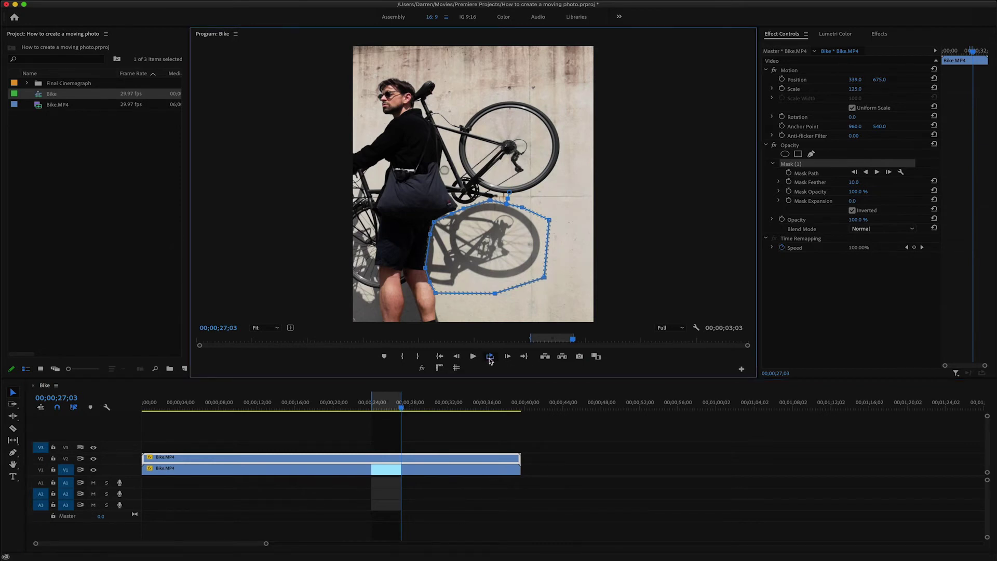
key("space")
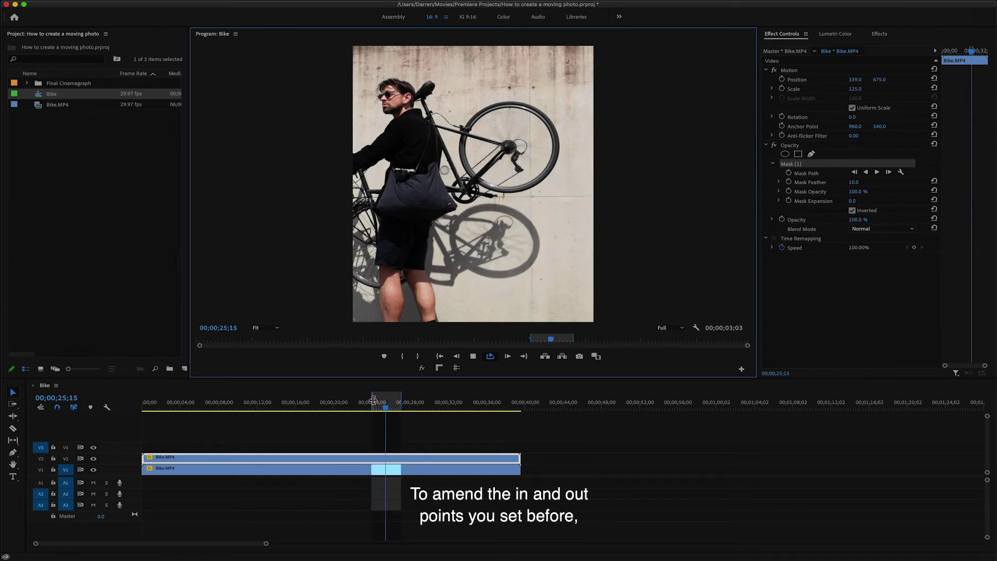
Step: Move the in point later to tighten the loop to about one second and replay it
left_click_drag(371, 403, 376, 402)
left_click_drag(384, 410, 394, 404)
key("space")
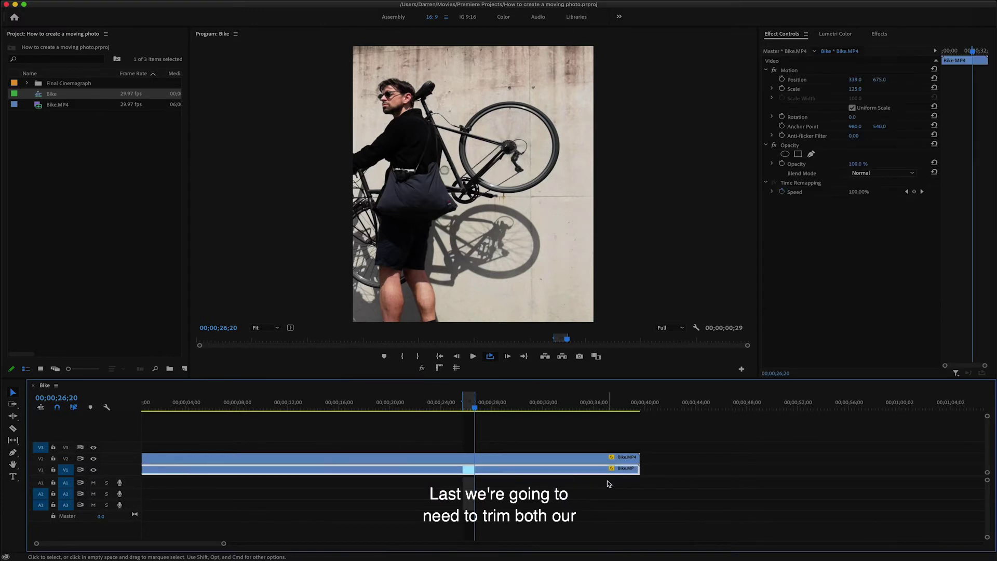
Step: Trim both Bike.MP4 layers to the loop markers and delete the gap before them
left_click_drag(637, 469, 471, 469)
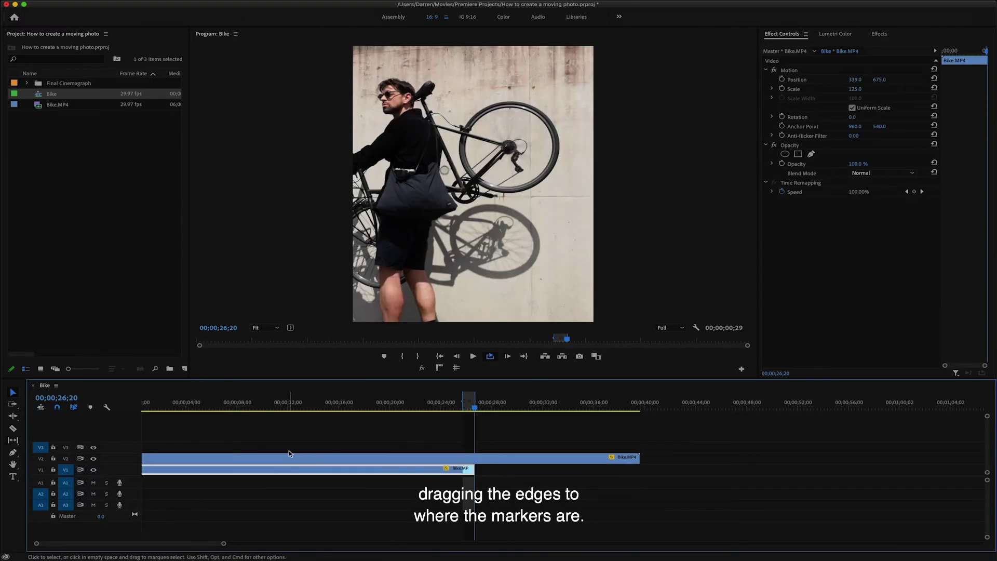
scroll(255, 460, "left", 1)
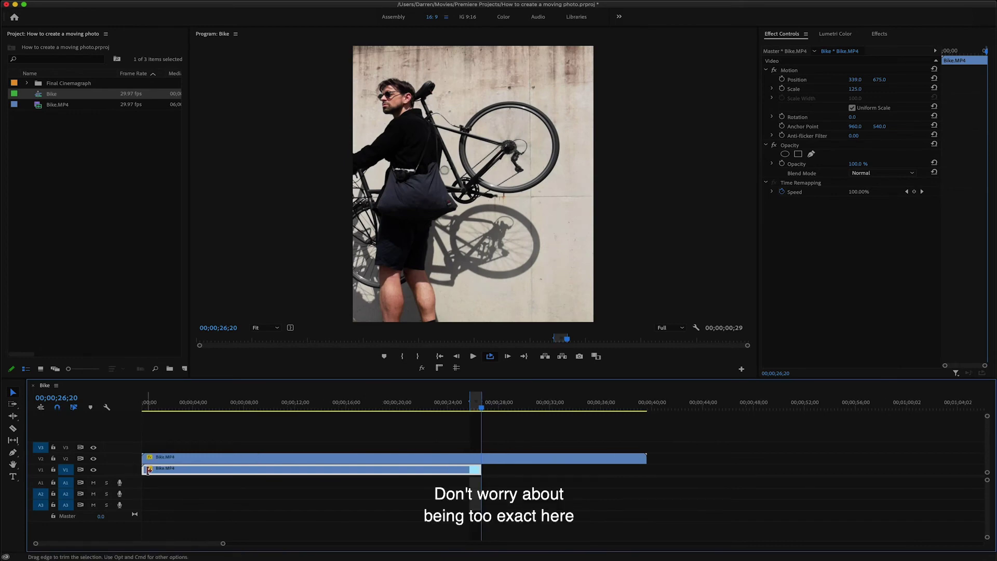
left_click_drag(141, 471, 470, 470)
left_click_drag(142, 459, 498, 449)
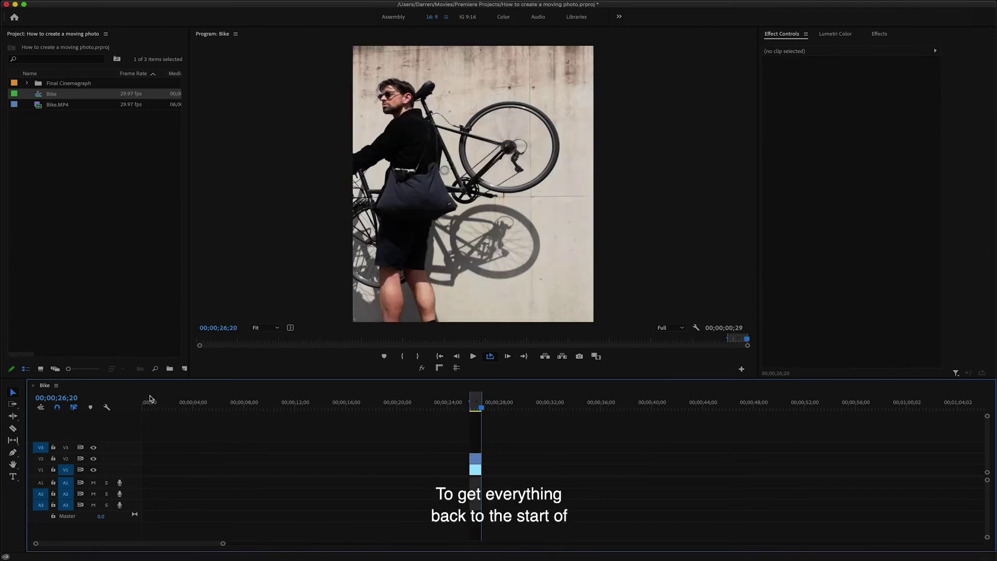
left_click(179, 476)
key("Delete")
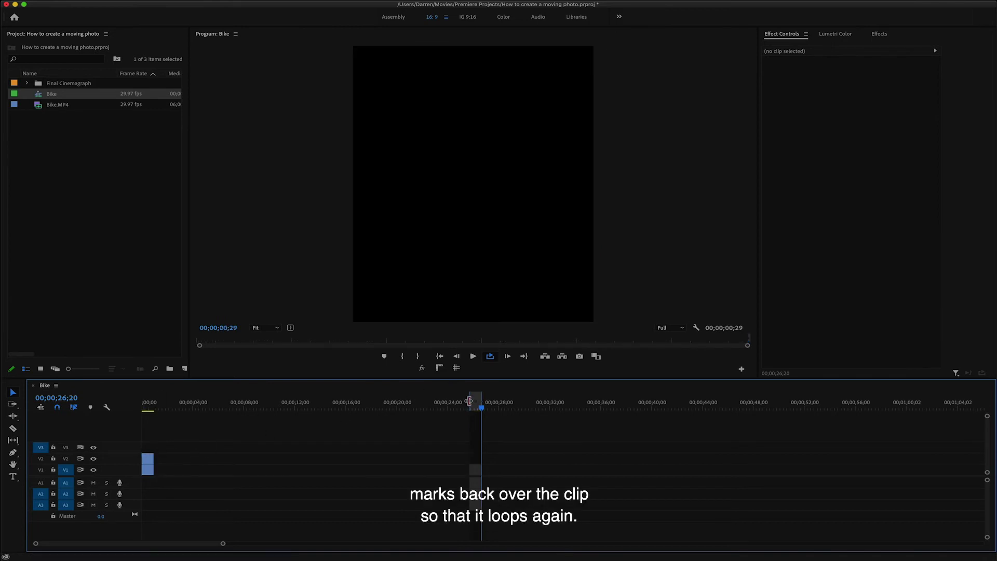
Step: Move the in and out marks over the trimmed clips and play them on loop
left_click_drag(469, 400, 144, 402)
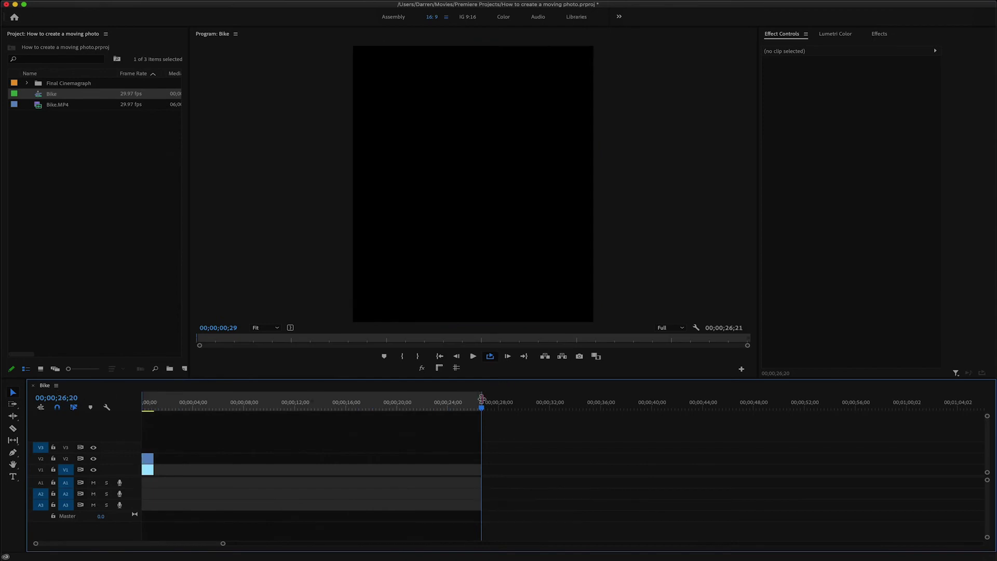
left_click_drag(482, 398, 155, 402)
key("backslash")
key("space")
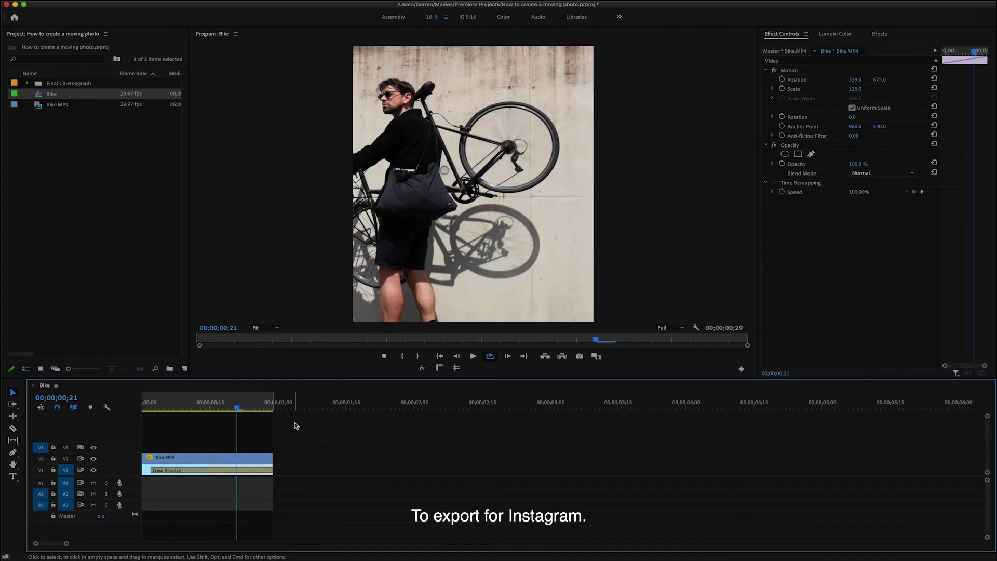
Step: Select both clips and Alt-drag three copies end to end until the sequence passes three seconds
key("super+a")
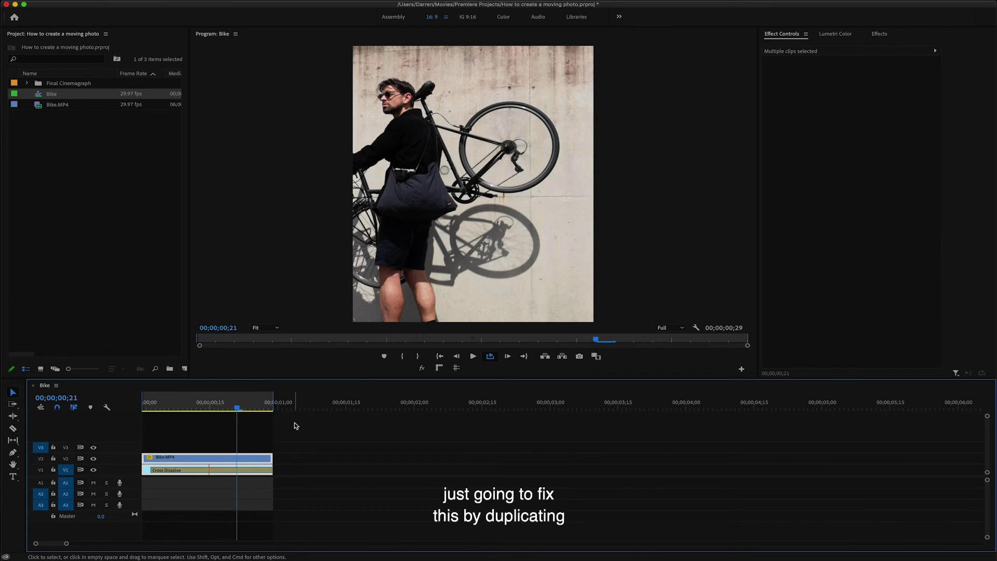
left_click_drag(219, 463, 339, 458)
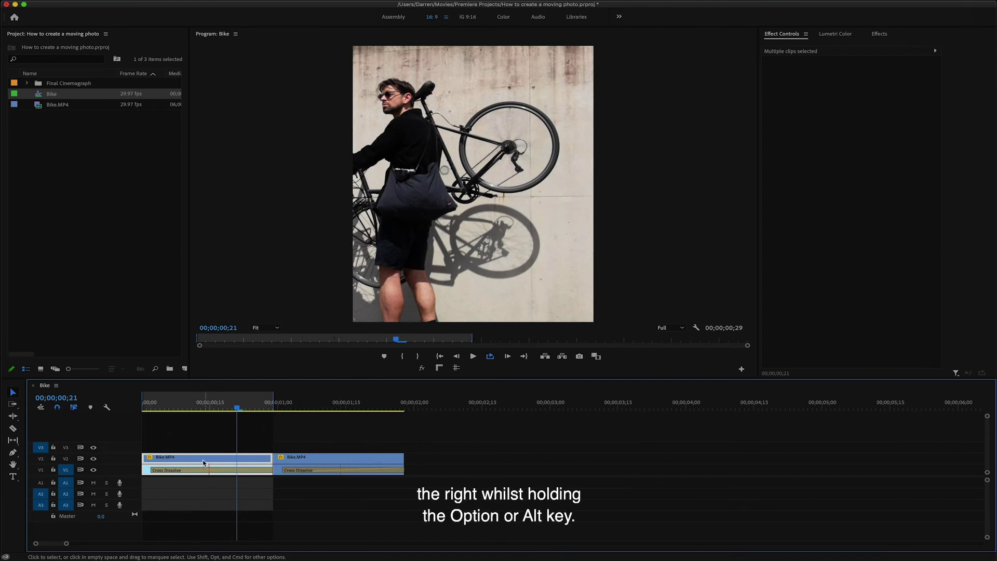
left_click_drag(203, 461, 466, 457)
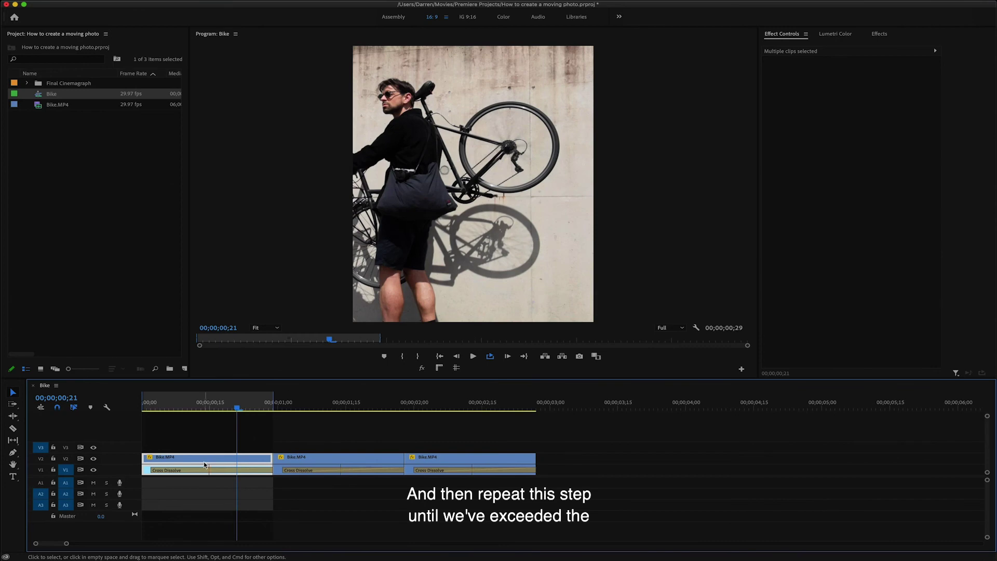
left_click_drag(205, 465, 603, 474)
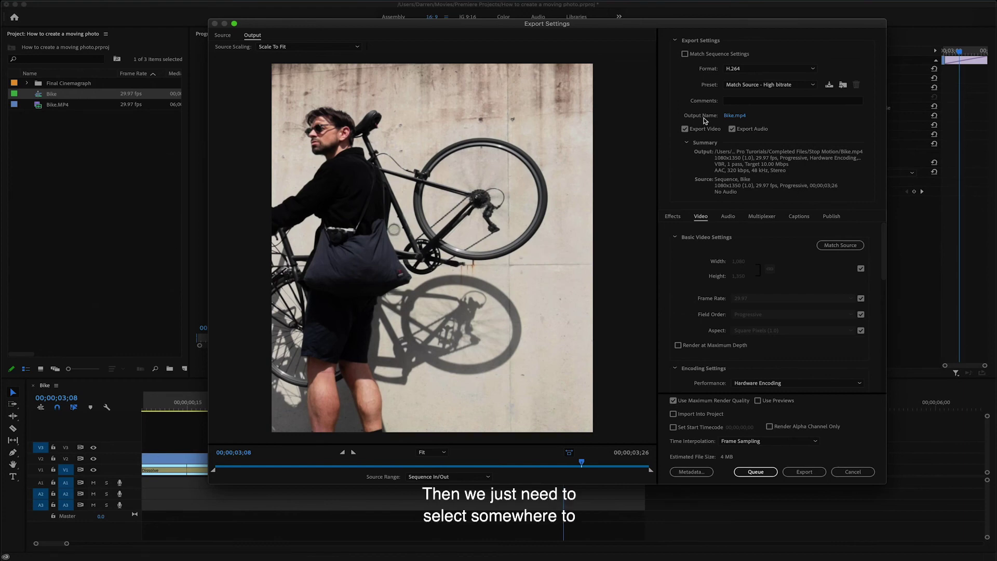
Step: Set the output name to 'Moving Photo' and export the video
left_click(741, 116)
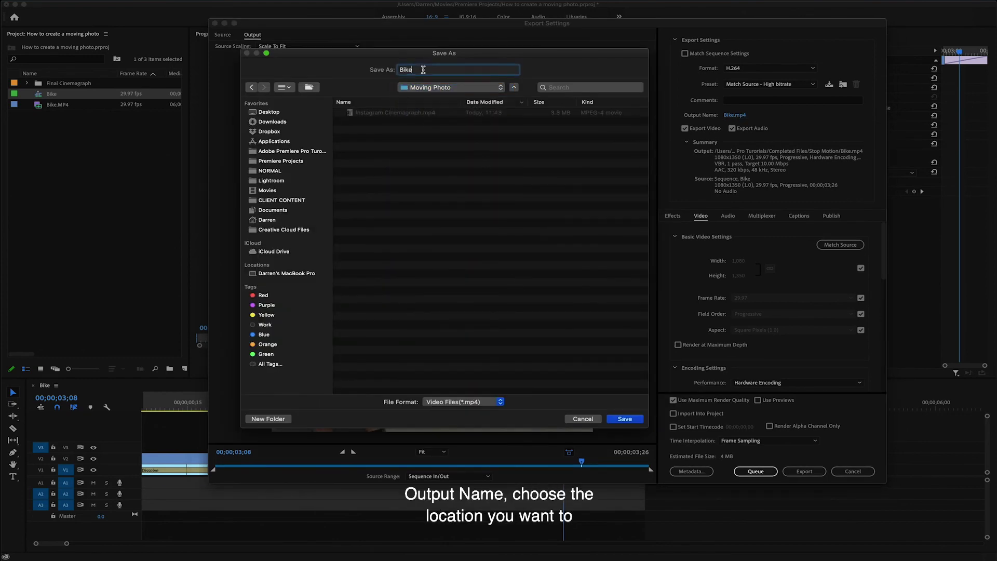
type("Moving Photo")
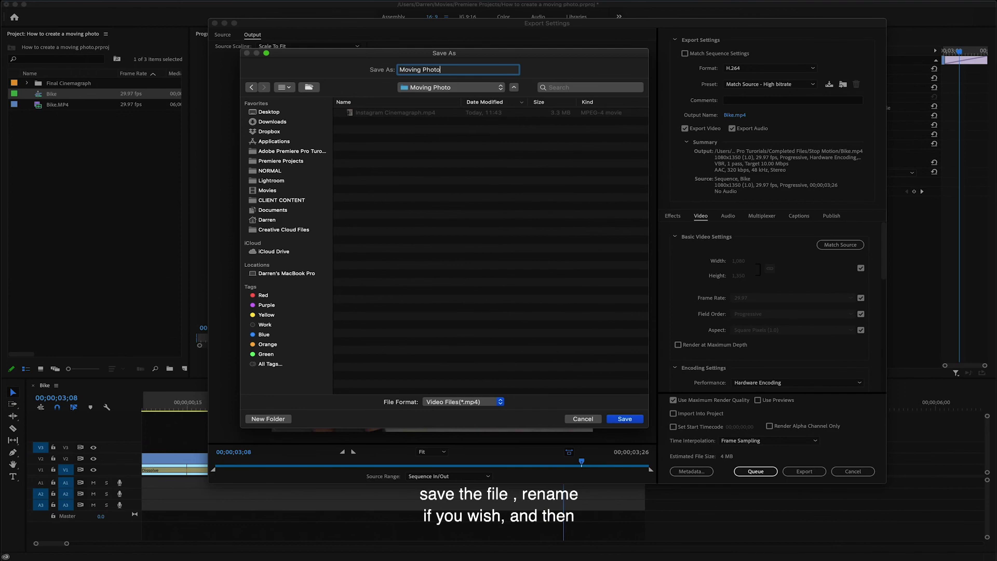
key("Return")
left_click(804, 471)
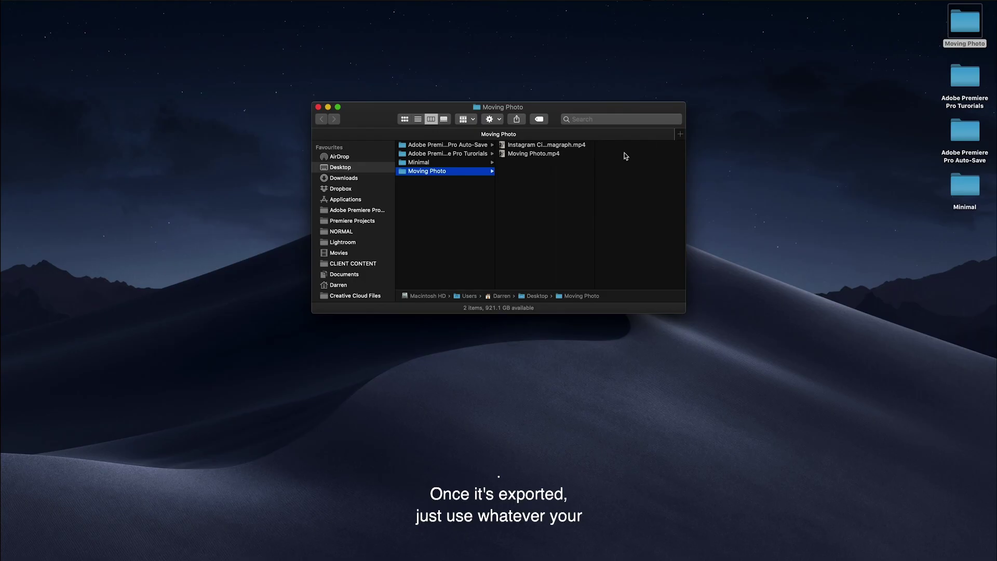
Step: Preview the exported Moving Photo.mp4 in Quick Look, then close the preview
left_click(529, 155)
key("space")
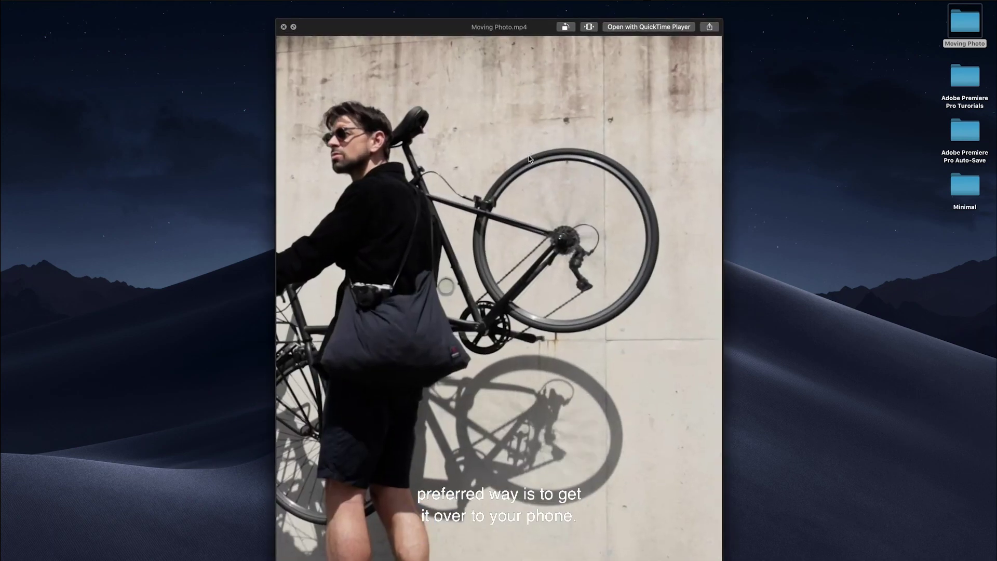
key("space")
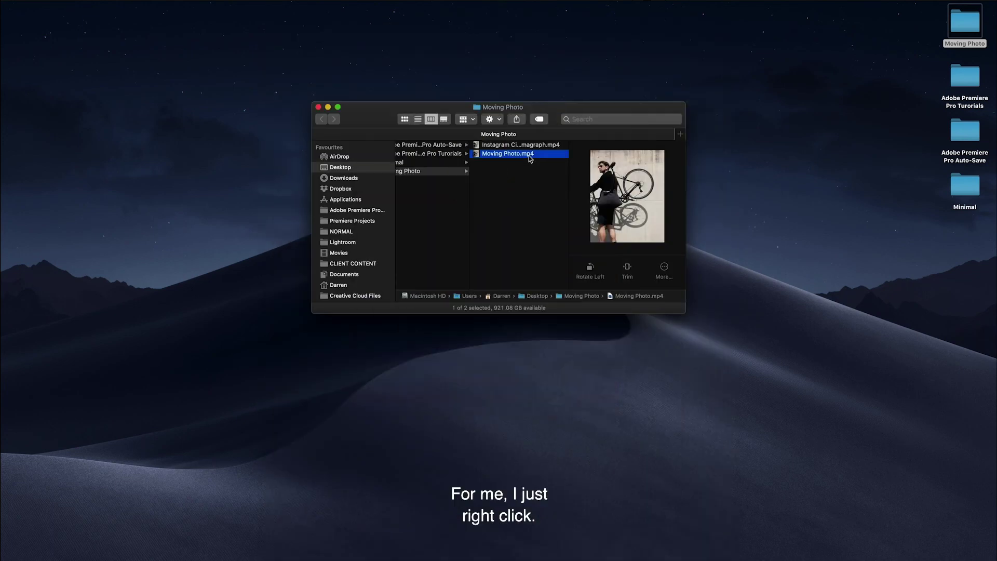
Step: Share Moving Photo.mp4 via AirDrop from its context menu
right_click(529, 155)
mouse_move(623, 281)
left_click(670, 293)
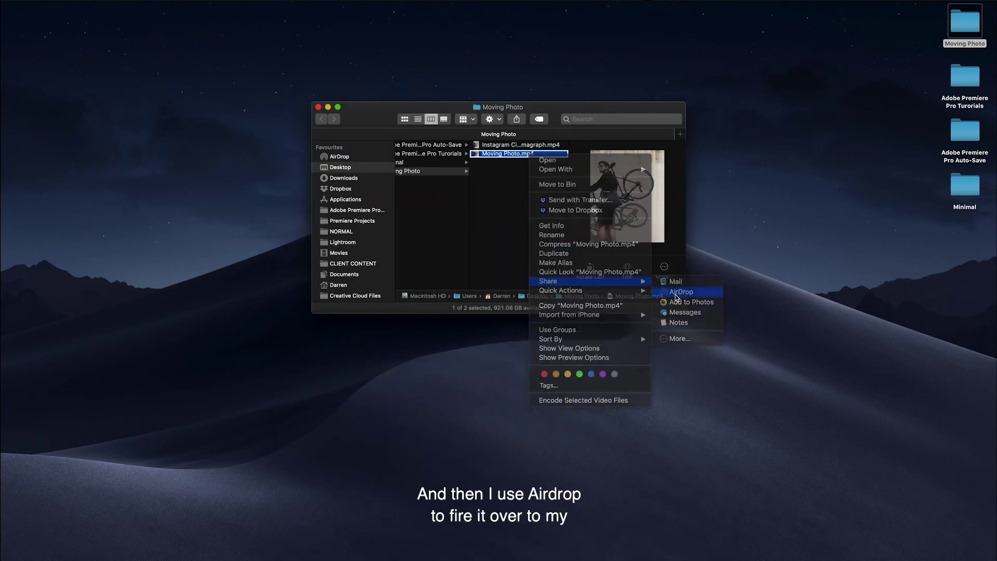